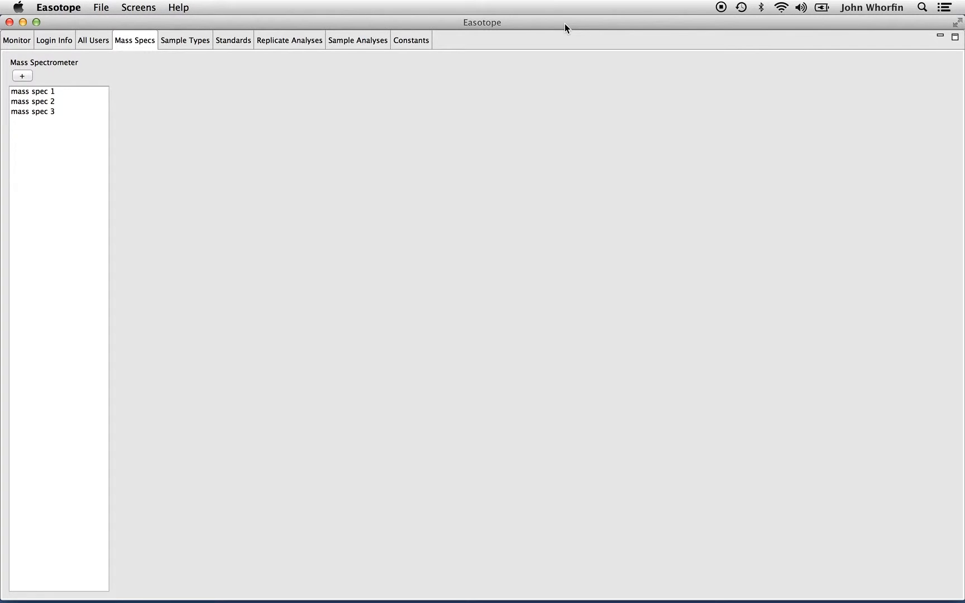
pyautogui.click(44, 91)
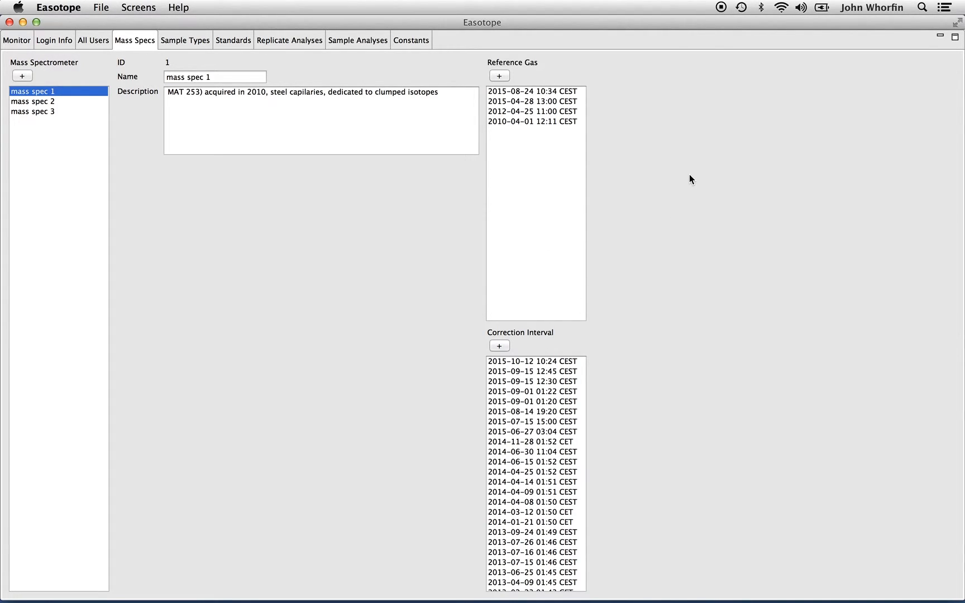
pyautogui.click(550, 92)
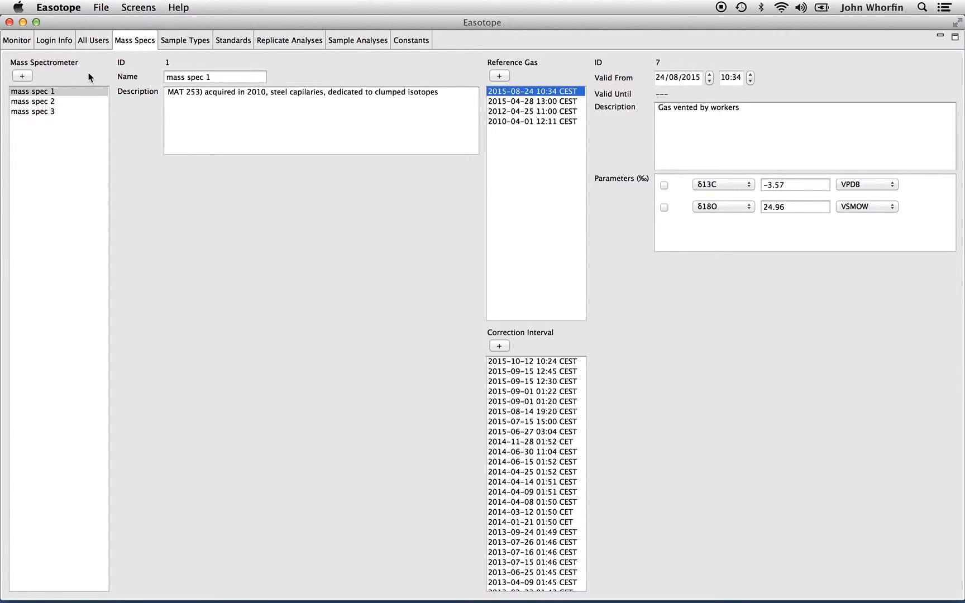
# Add and save a mass spectrometer named "mass spec 4" with the description "This is a test.", and open its record.
pyautogui.click(23, 76)
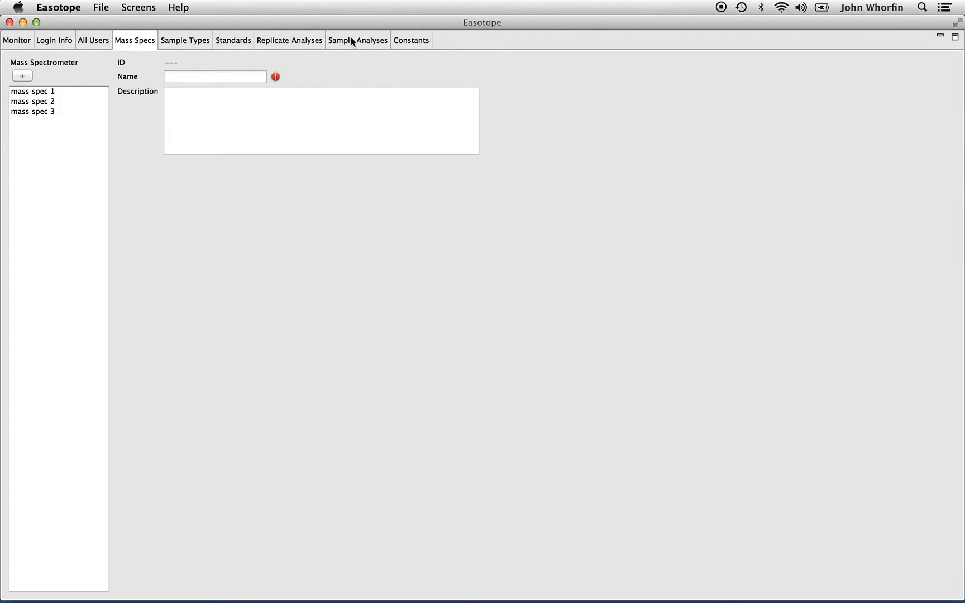
pyautogui.click(220, 76)
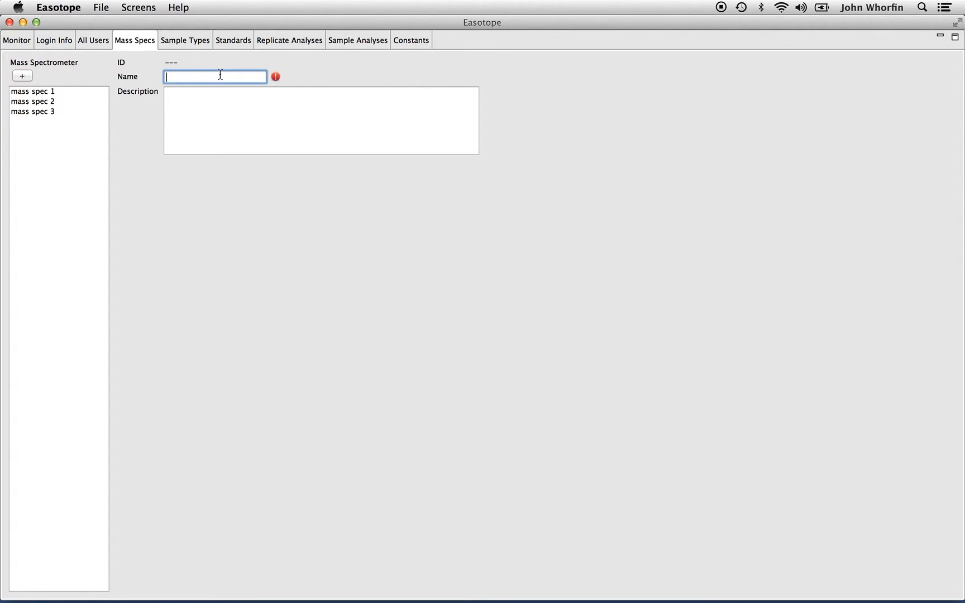
pyautogui.write('mass spec 4')
pyautogui.press('Tab')
pyautogui.write('This is a test.')
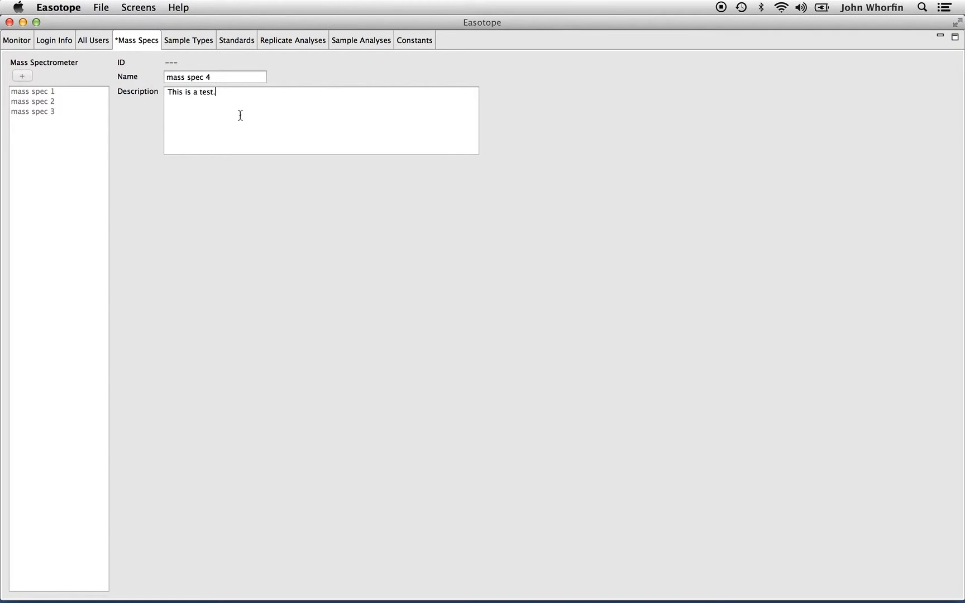
pyautogui.click(100, 7)
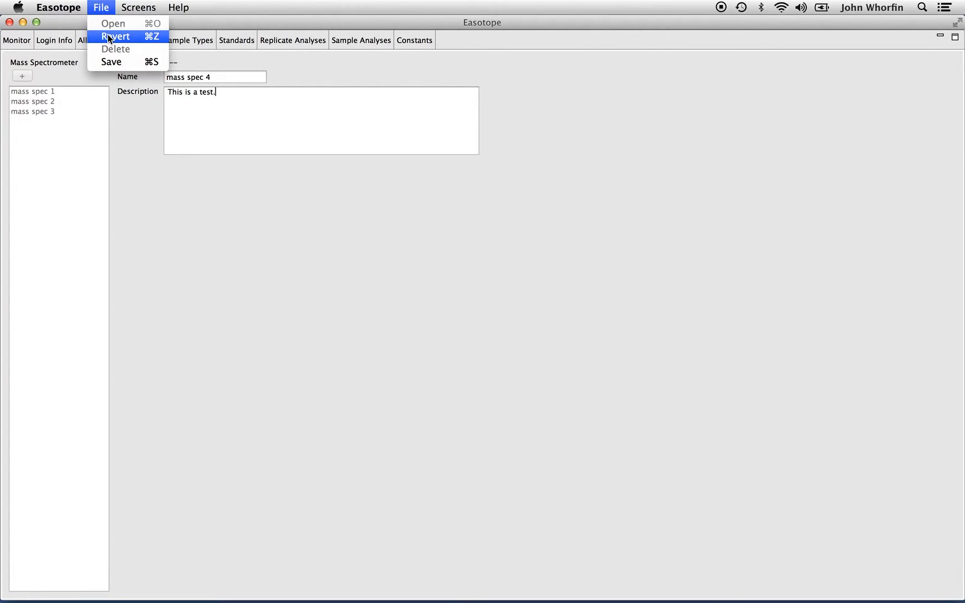
pyautogui.click(122, 62)
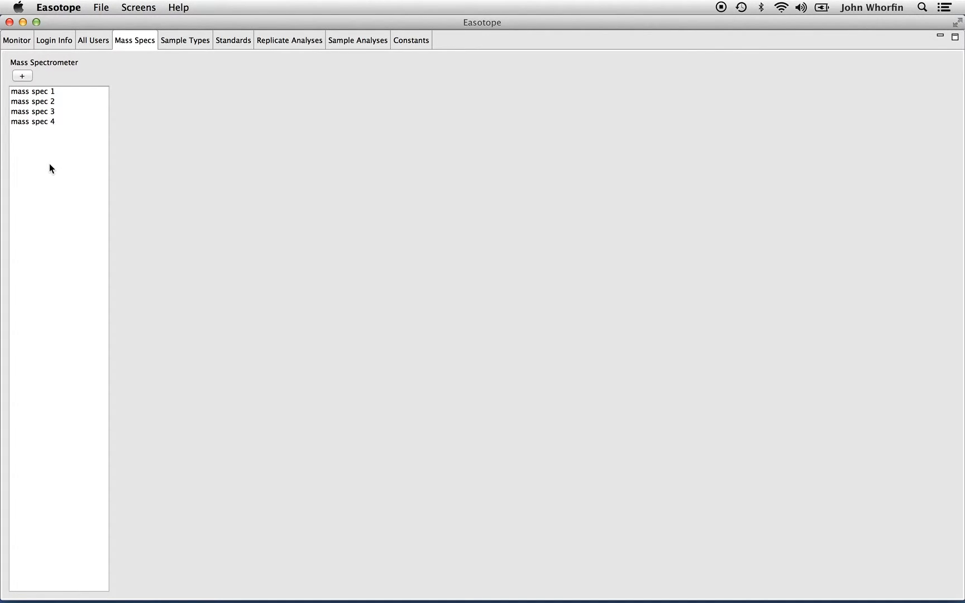
pyautogui.click(39, 121)
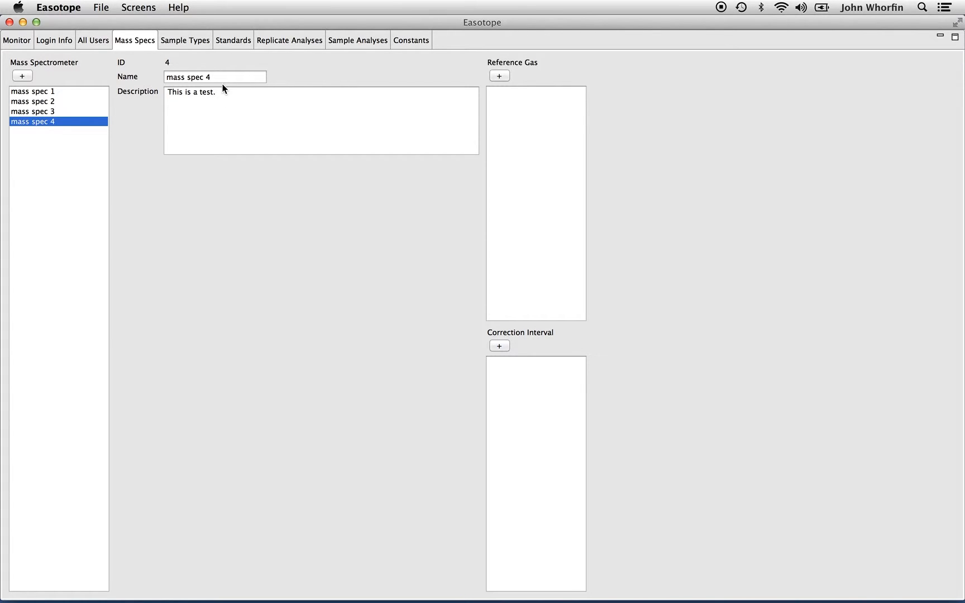
# Add the line "changes to the description." to the description of mass spec 1's 2015-08-24 reference gas, and revert the edit.
pyautogui.click(43, 91)
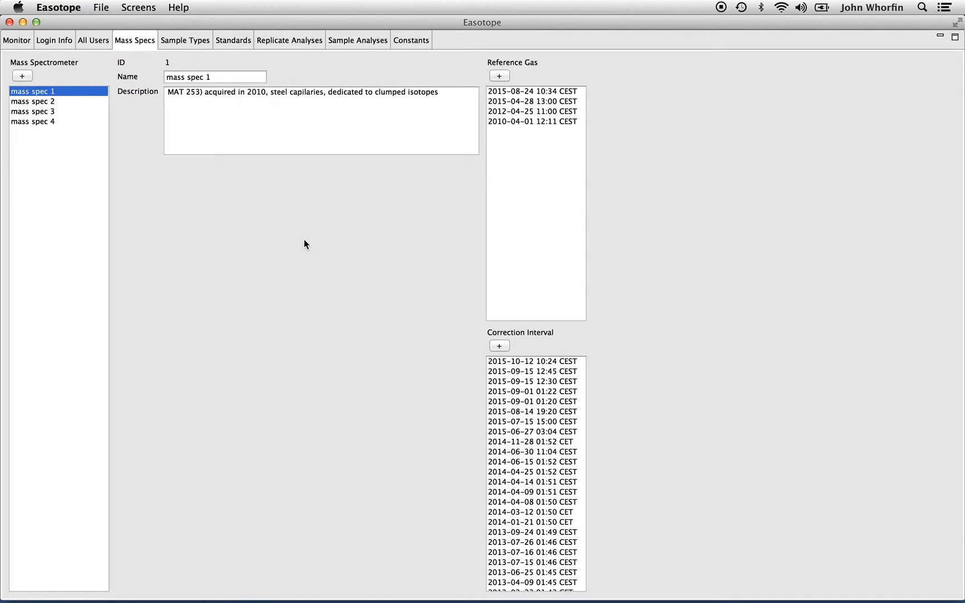
pyautogui.click(528, 91)
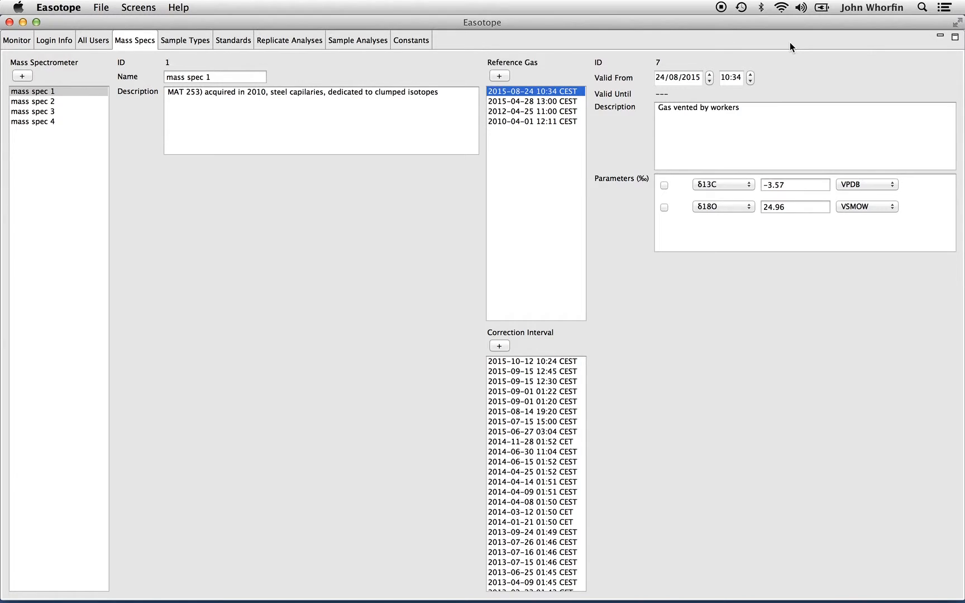
pyautogui.click(769, 121)
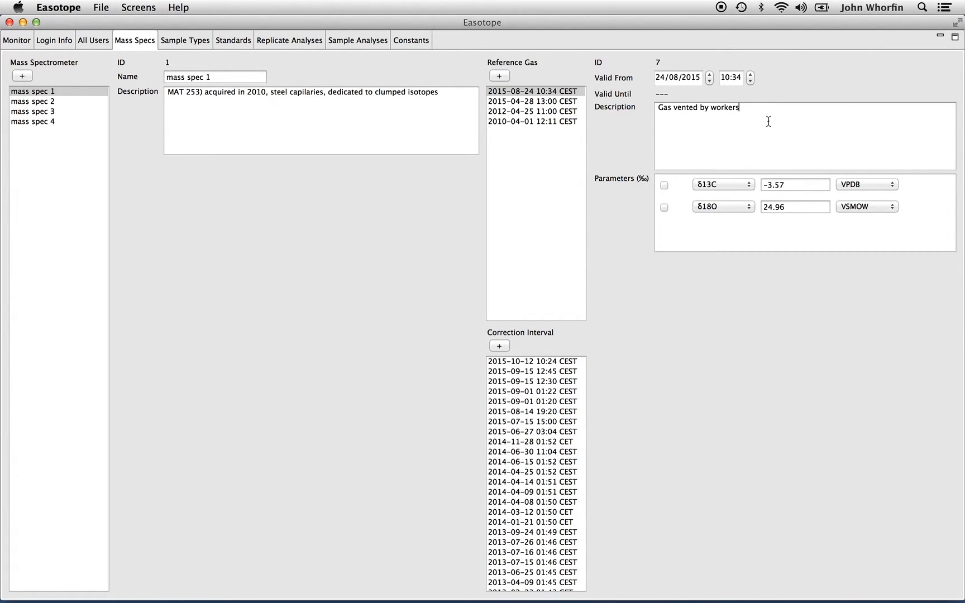
pyautogui.press('Return')
pyautogui.write('changes to the d')
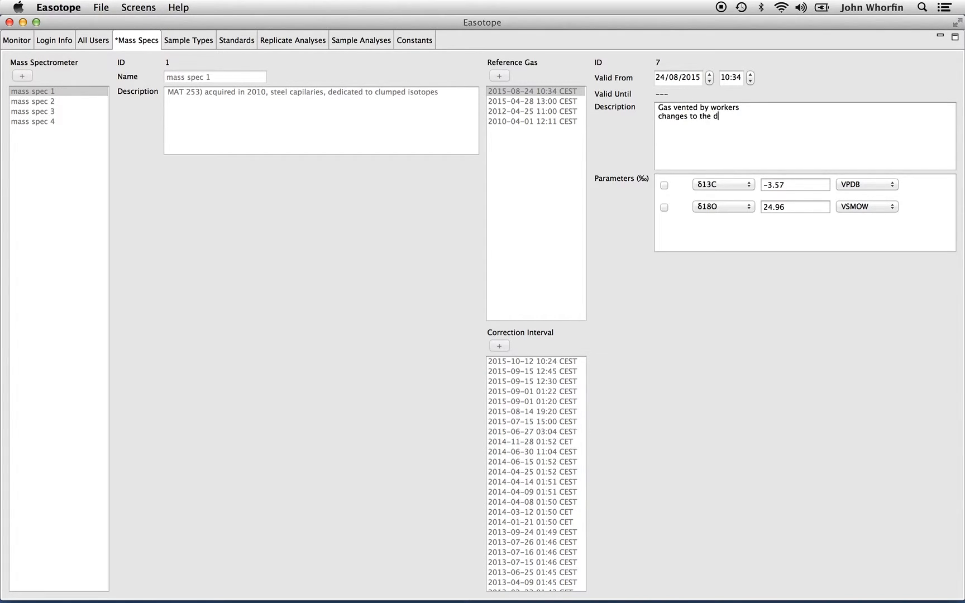
pyautogui.write('escription.')
pyautogui.click(101, 7)
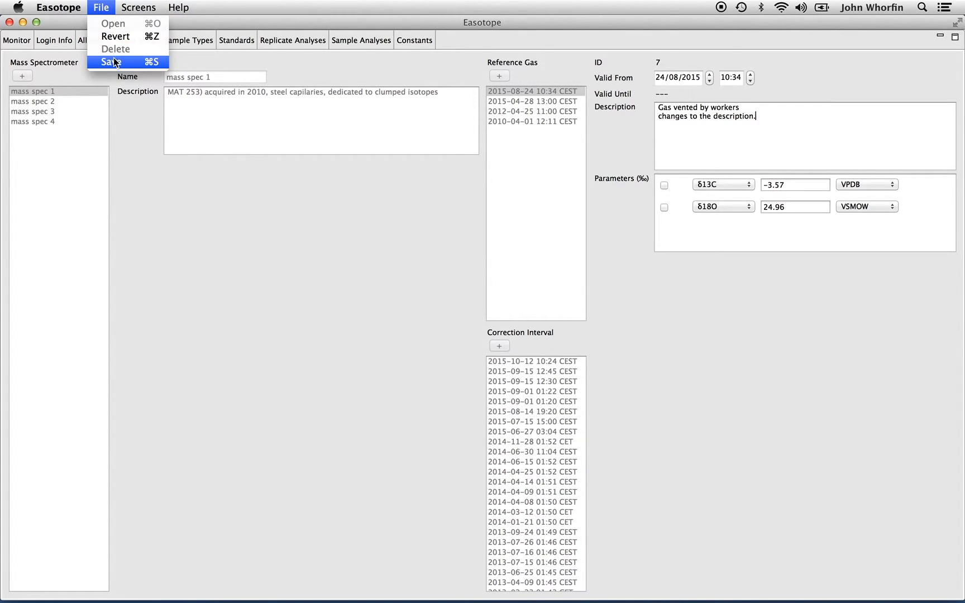
pyautogui.click(135, 38)
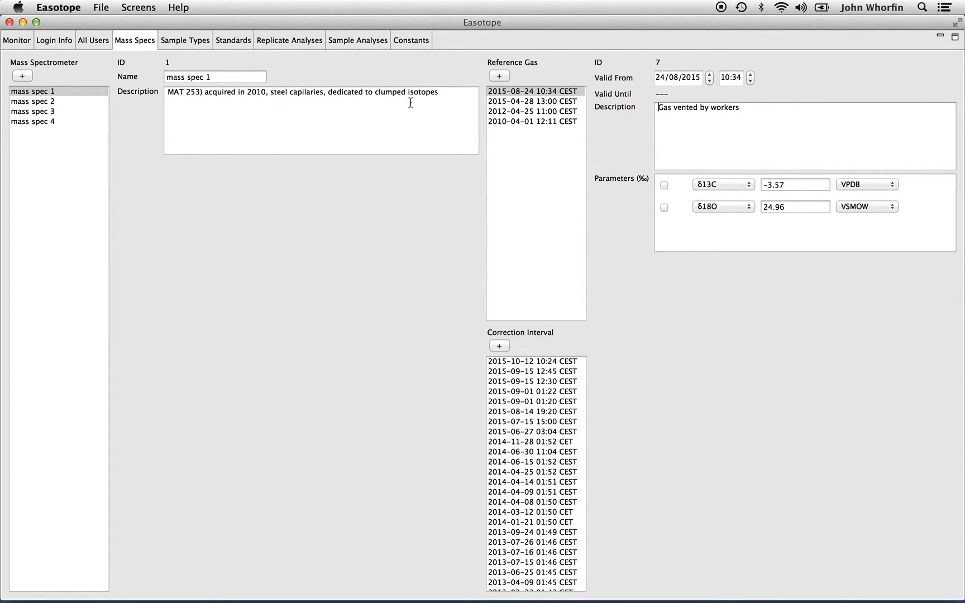
# Look through the reference gas entries of mass spec 1, and clear the selection.
pyautogui.click(531, 102)
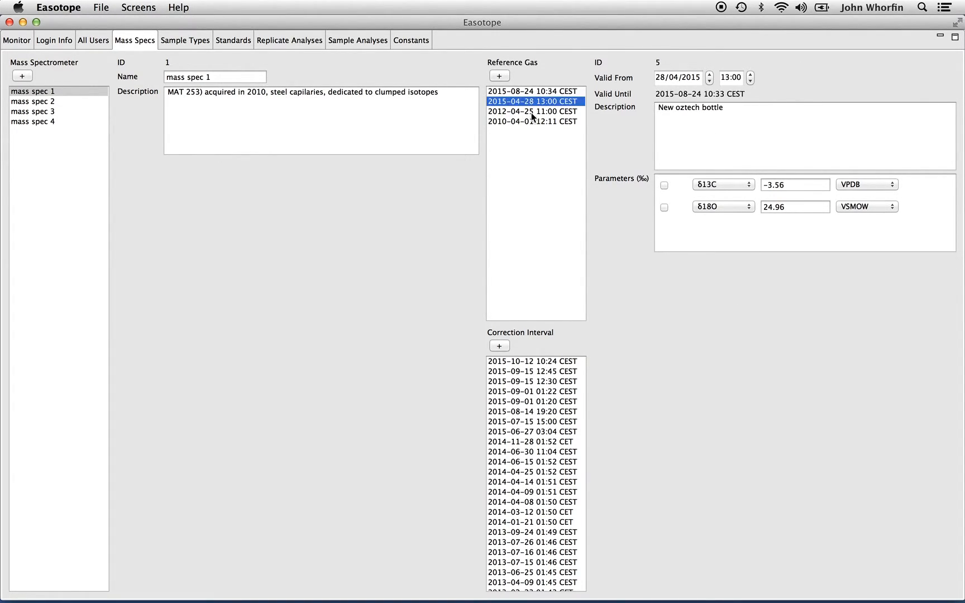
pyautogui.click(530, 112)
pyautogui.click(531, 92)
pyautogui.click(531, 101)
pyautogui.click(532, 91)
pyautogui.click(532, 139)
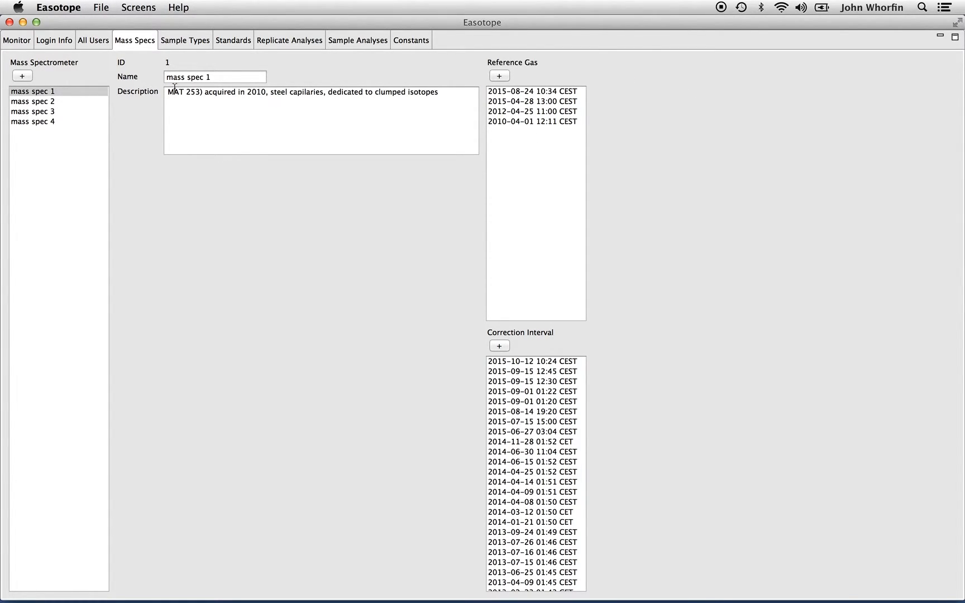
# Append "jdkfjdkfj" to the δ13C value of the 2015-08-24 reference gas, check the error explanation, and remove the added text.
pyautogui.click(545, 91)
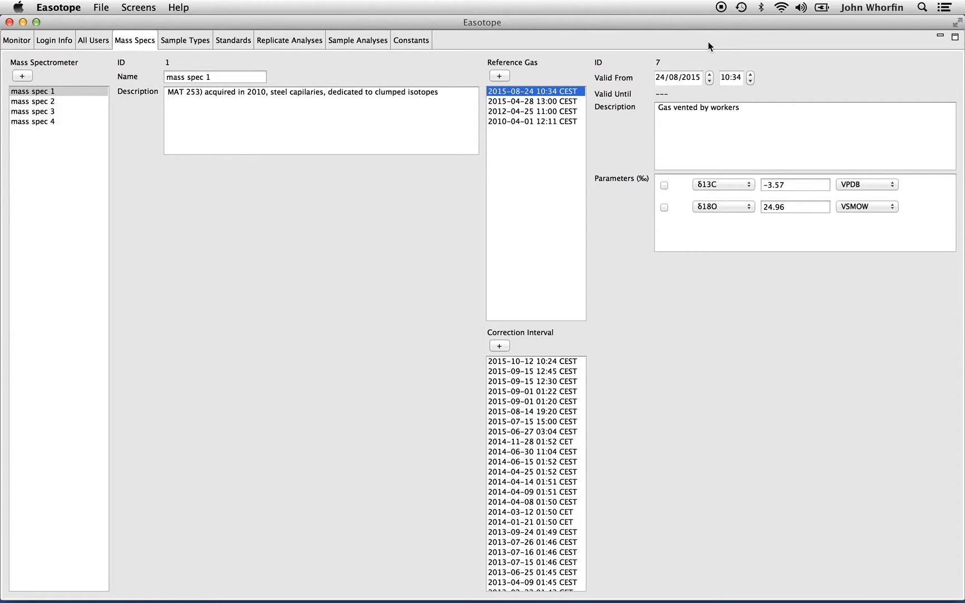
pyautogui.click(798, 185)
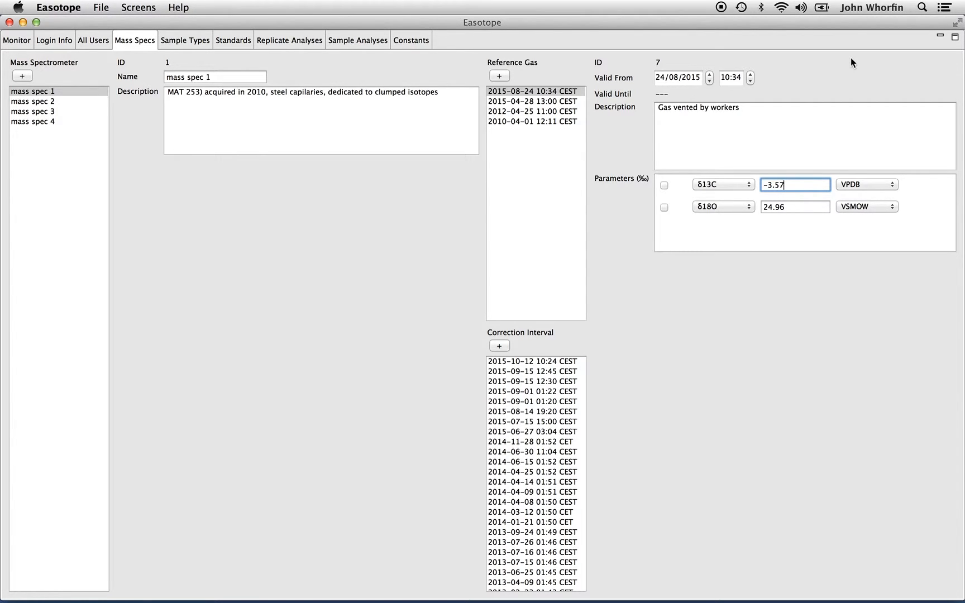
pyautogui.write('jdkfjdkfj')
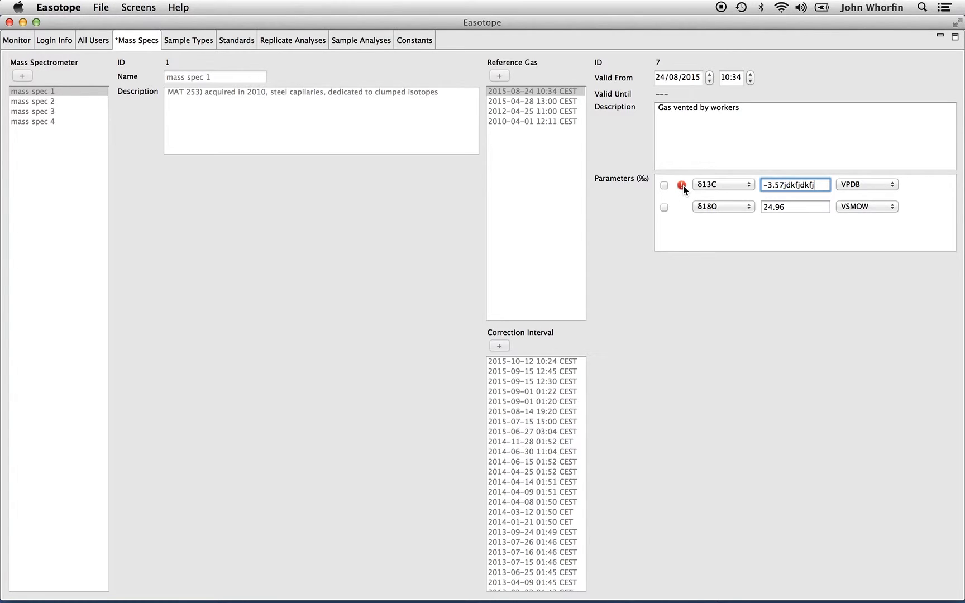
pyautogui.moveTo(683, 186)
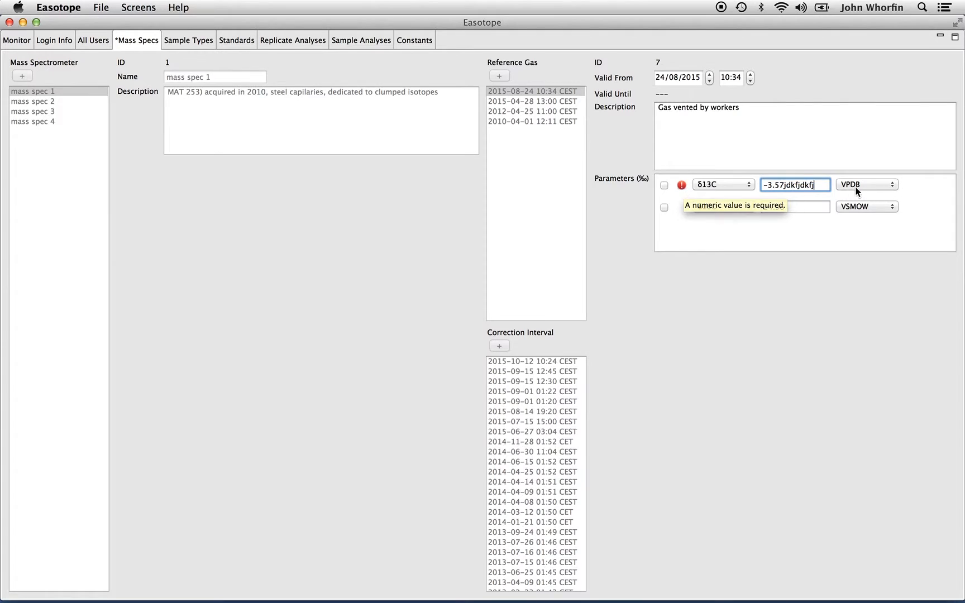
pyautogui.press('BackSpace')
pyautogui.press('BackSpace')
pyautogui.press('BackSpace')
pyautogui.press('BackSpace')
pyautogui.press('BackSpace')
pyautogui.press('BackSpace')
pyautogui.press('BackSpace')
pyautogui.press('BackSpace')
pyautogui.press('BackSpace')
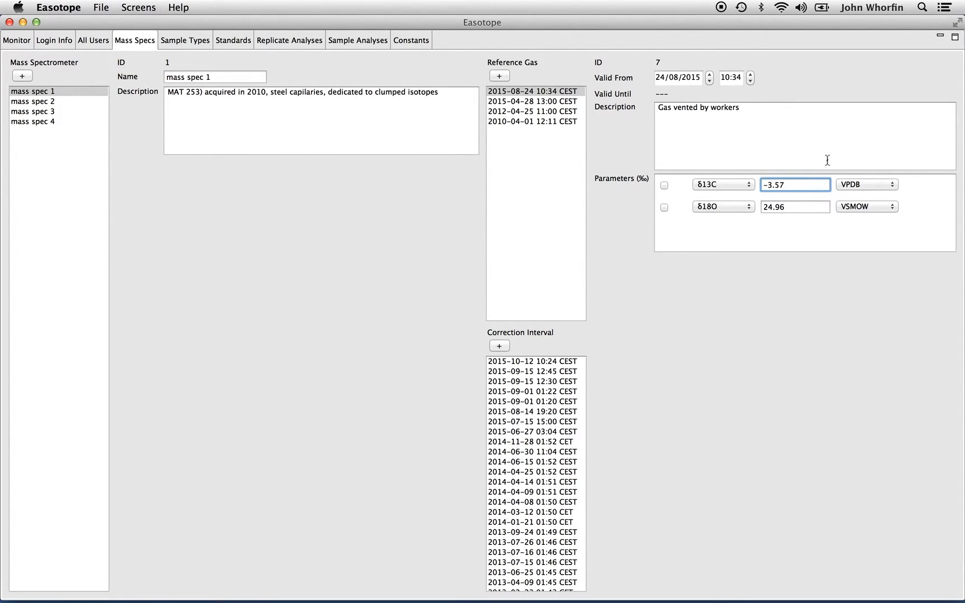
# Append "gggg" to the reference gas's δ13C value, check whether saving is available, and revert the change.
pyautogui.write('gggg')
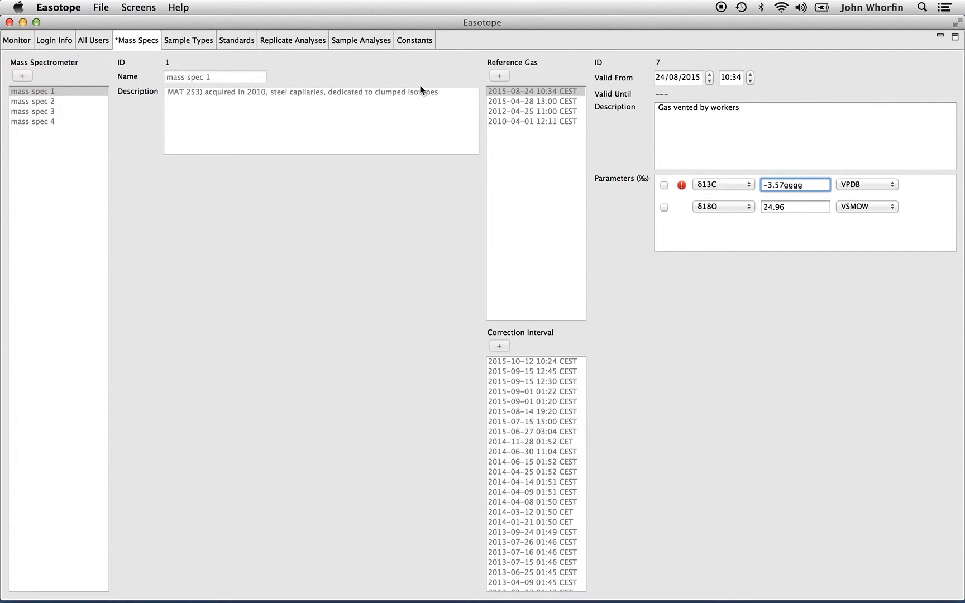
pyautogui.click(103, 5)
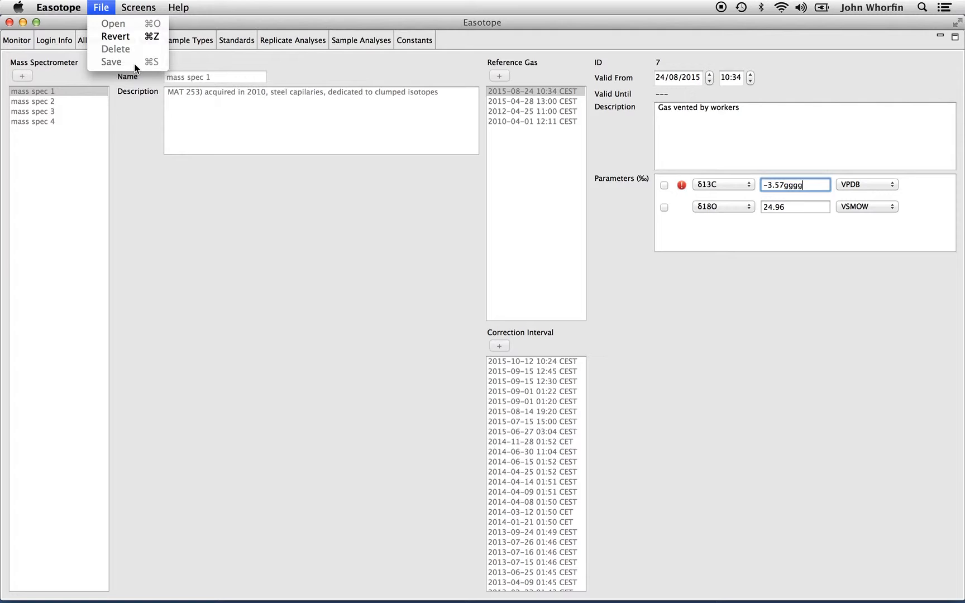
pyautogui.click(138, 34)
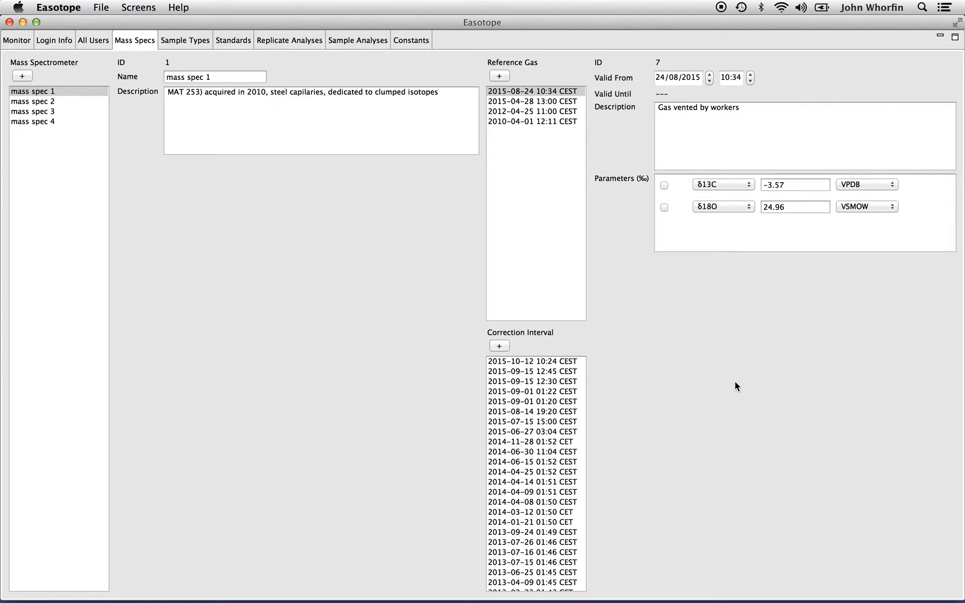
pyautogui.click(101, 7)
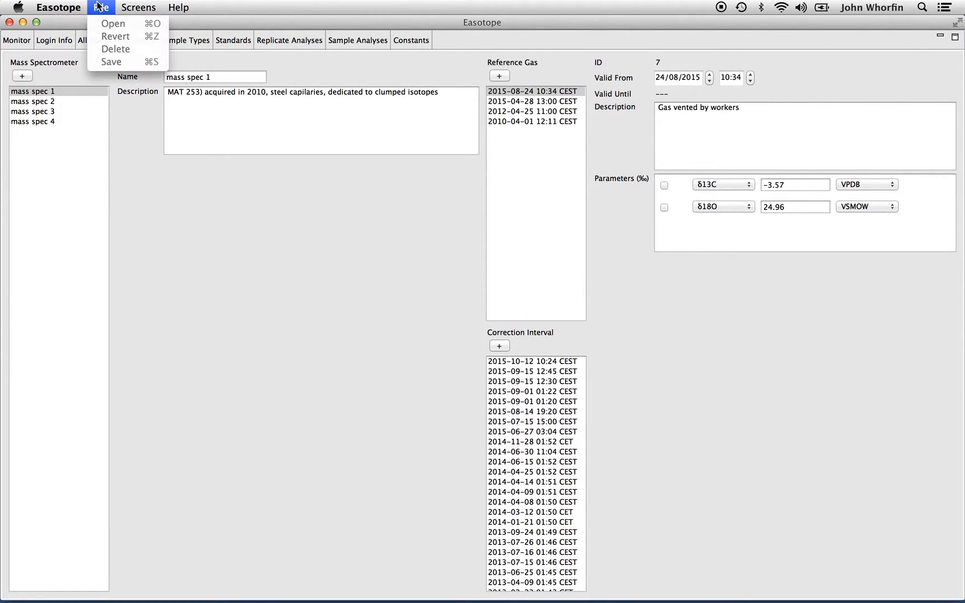